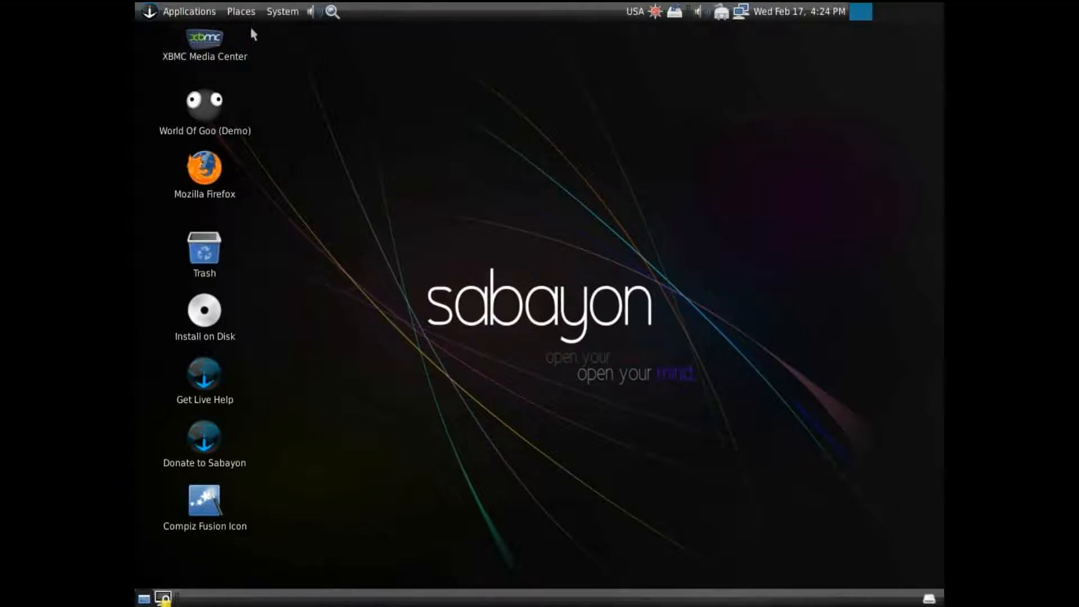
left_click(283, 13)
mouse_move(286, 34)
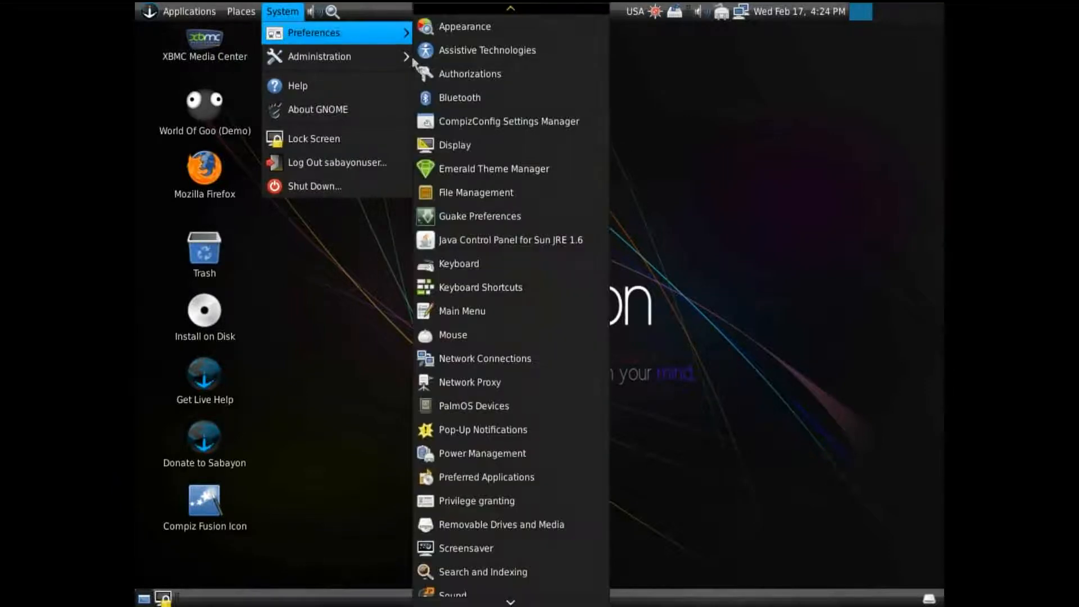
left_click(791, 322)
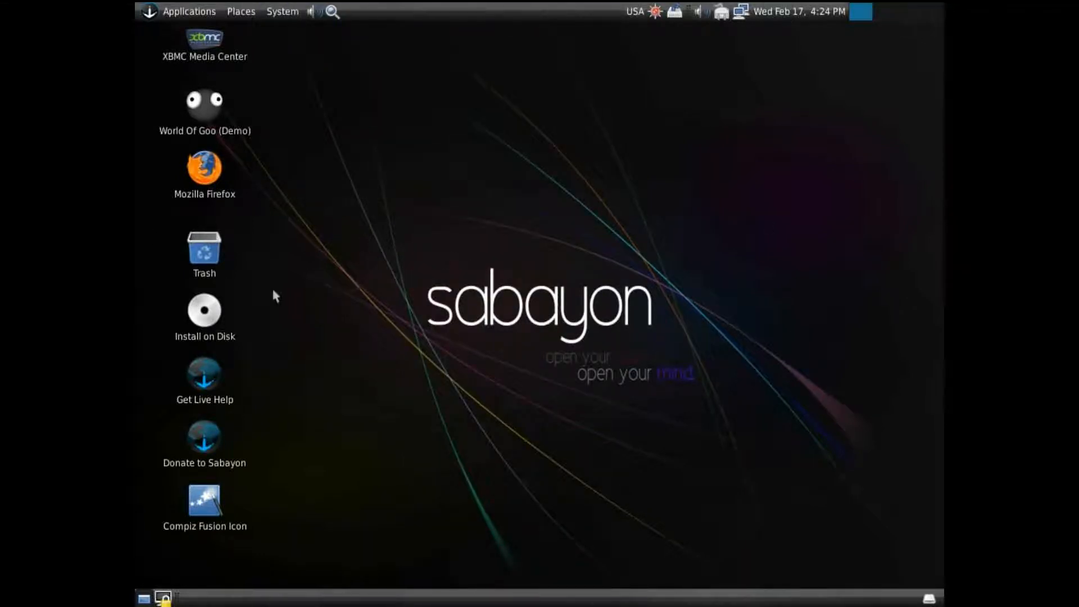
Launch the disk installer from the desktop and accept English as the language with the U.S. English keyboard
double_click(203, 319)
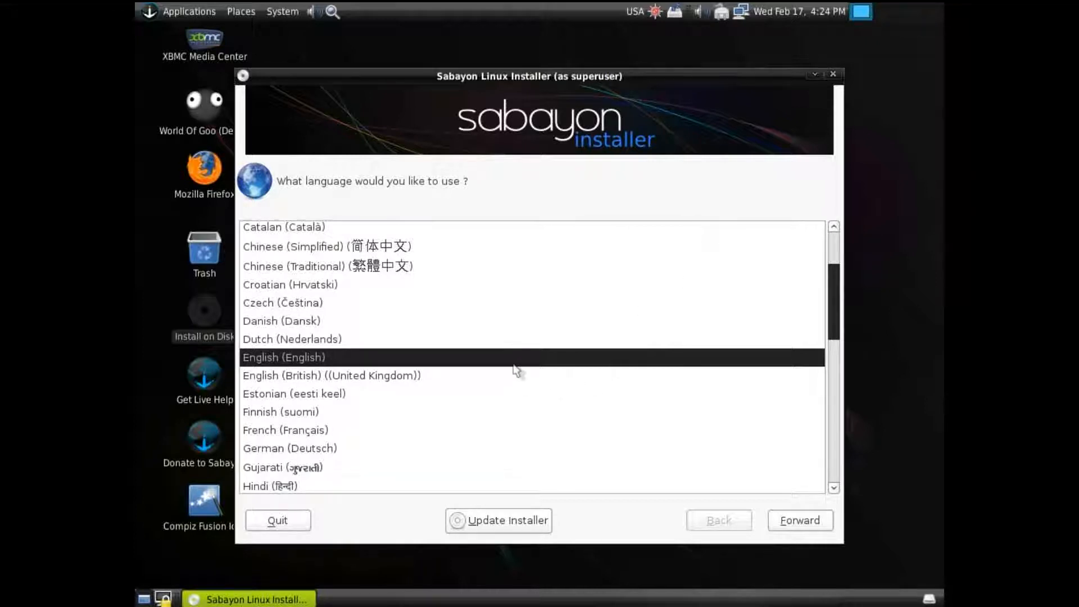
left_click(812, 525)
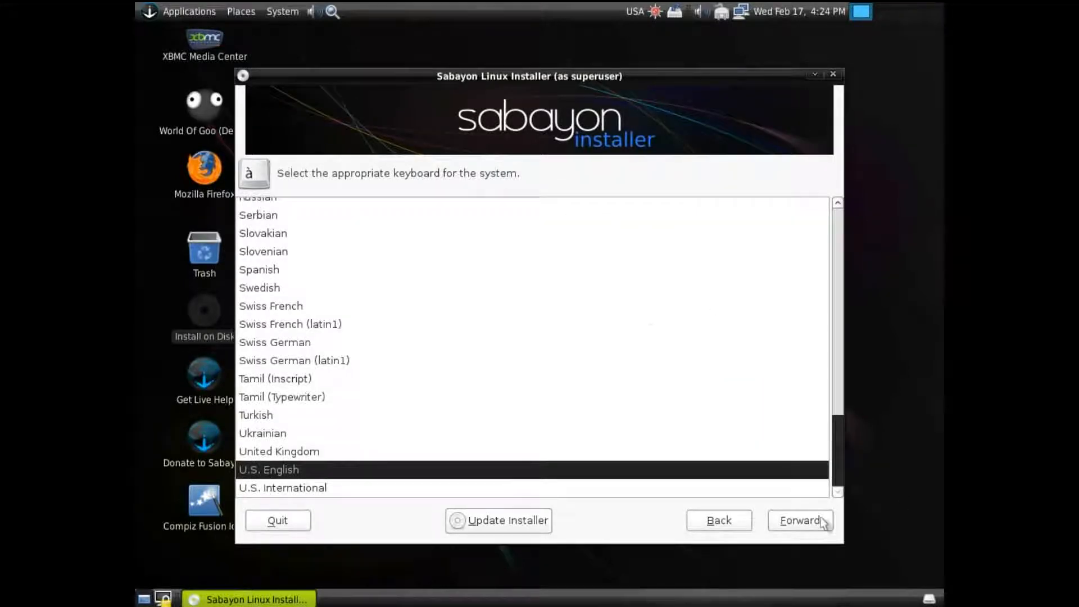
left_click(821, 517)
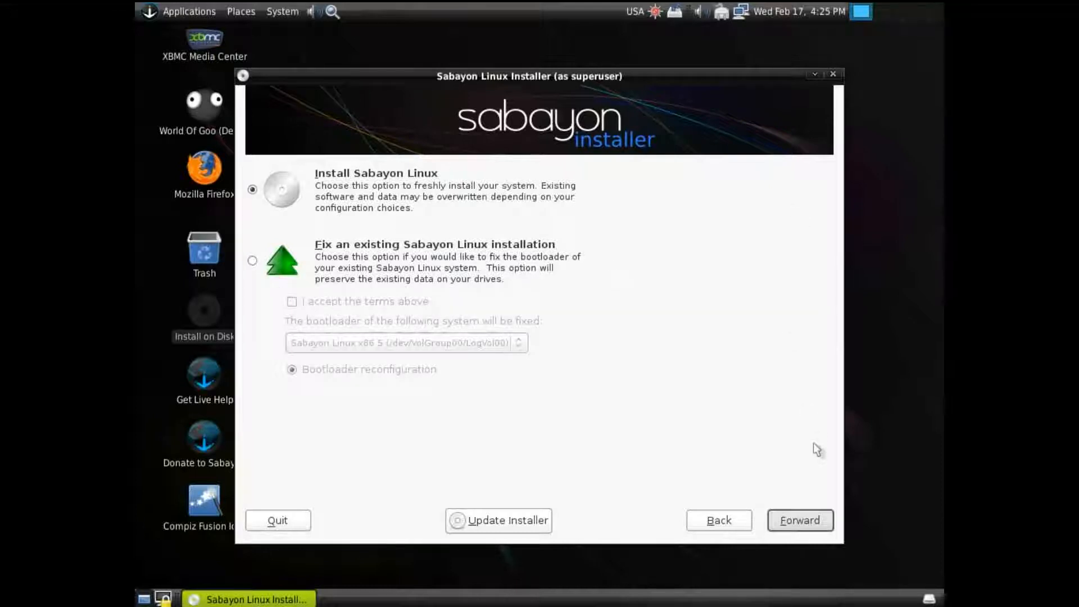
Choose a fresh Sabayon GNOME Desktop installation, keeping the default application categories and system services
left_click(800, 523)
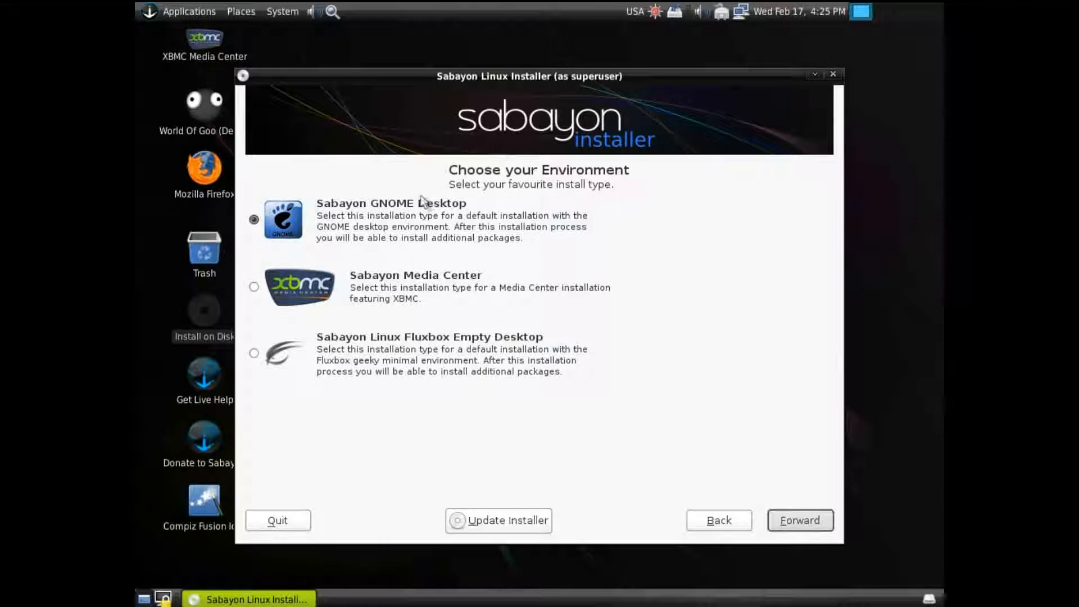
left_click(801, 522)
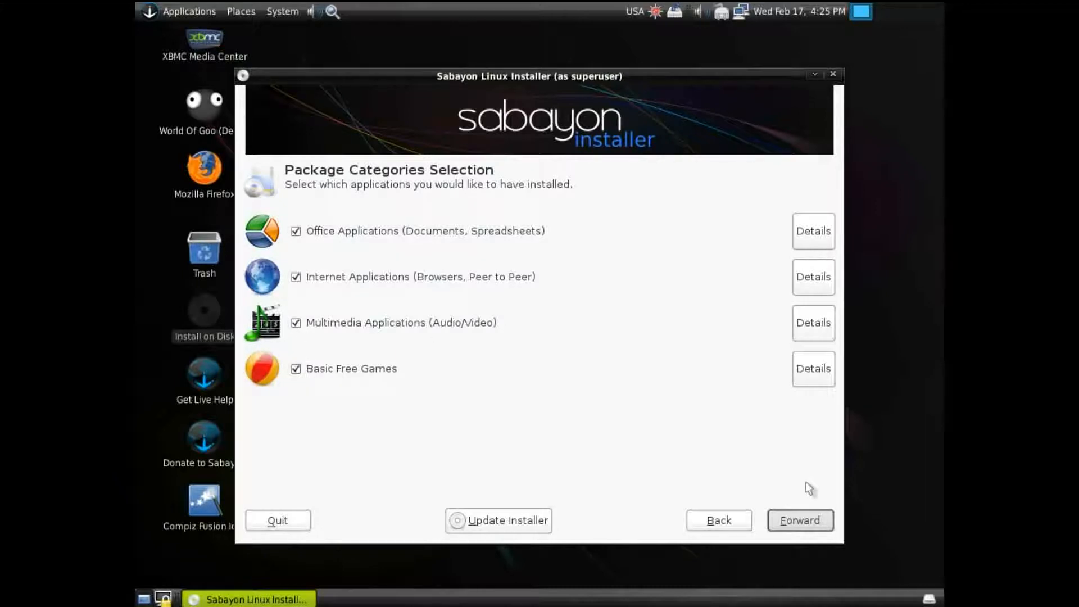
left_click(807, 516)
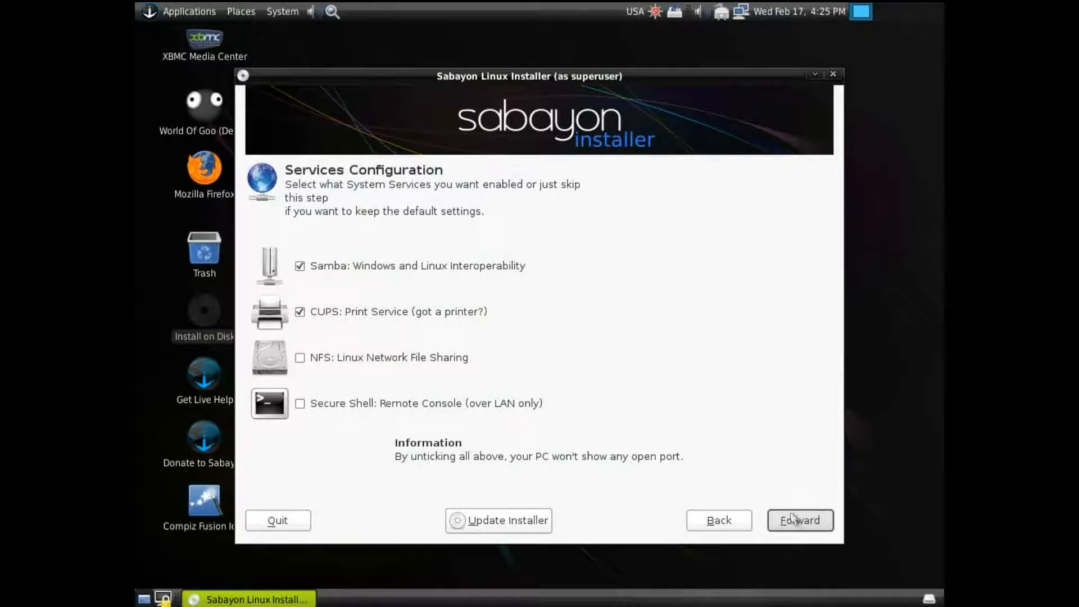
left_click(797, 521)
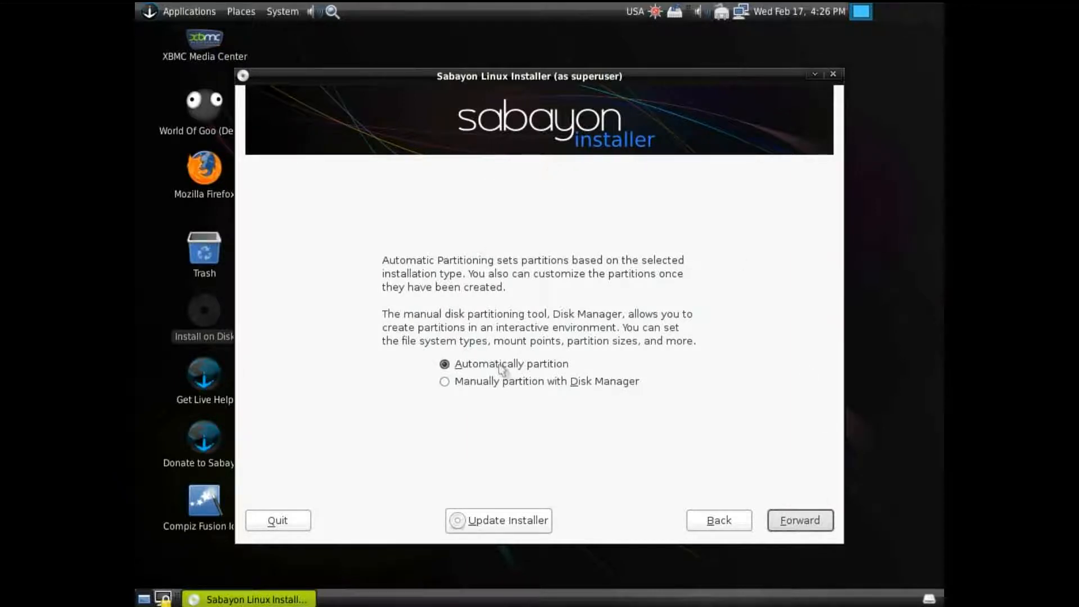
Partition drive sda automatically by removing all Linux partitions, confirm the removal, and accept the proposed layout
left_click(811, 523)
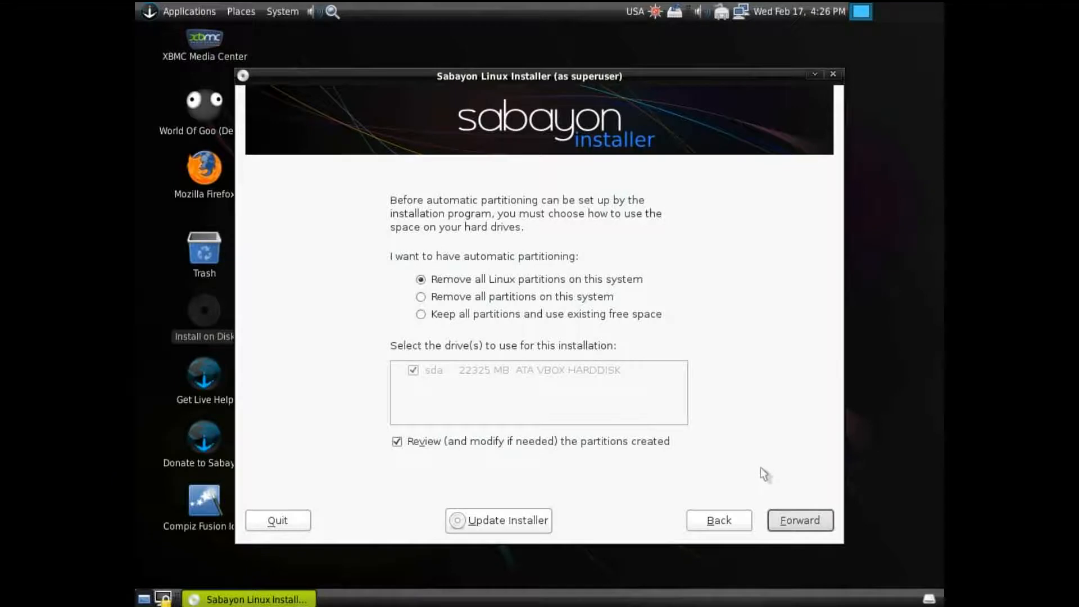
left_click(813, 523)
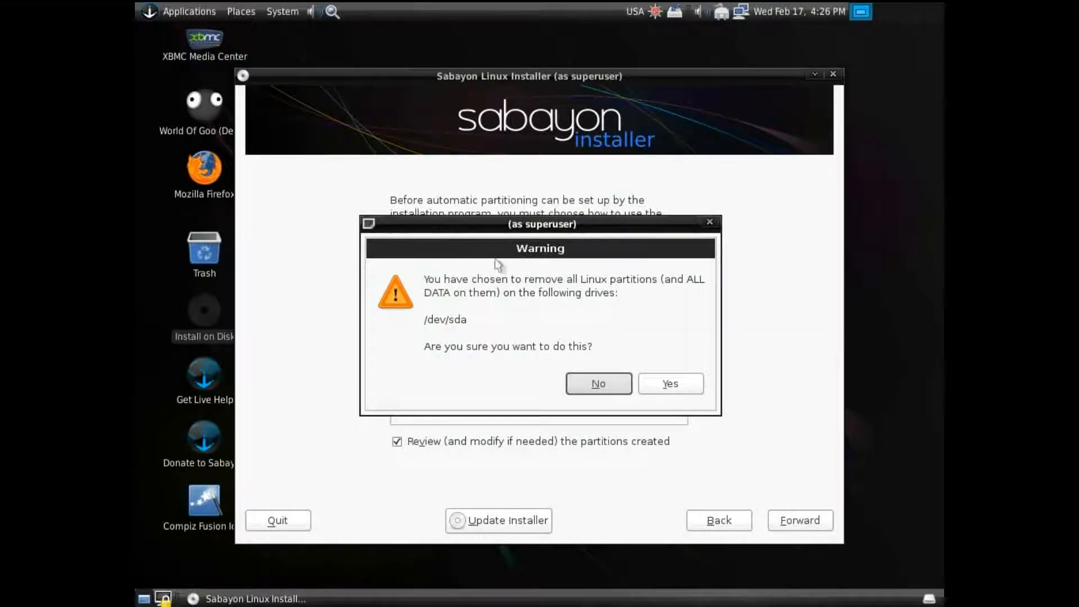
left_click(692, 387)
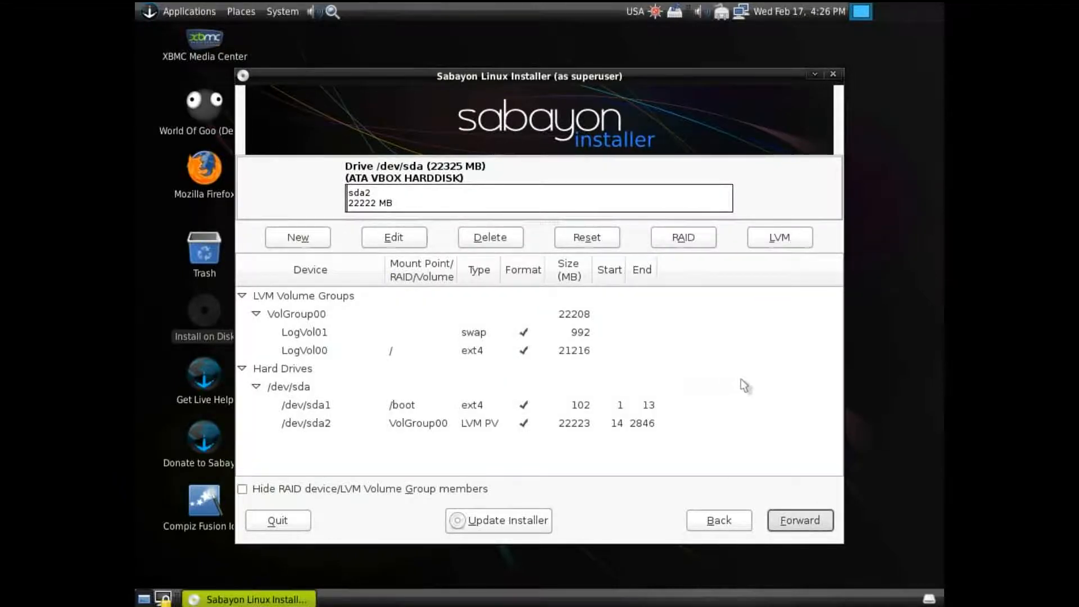
left_click(816, 529)
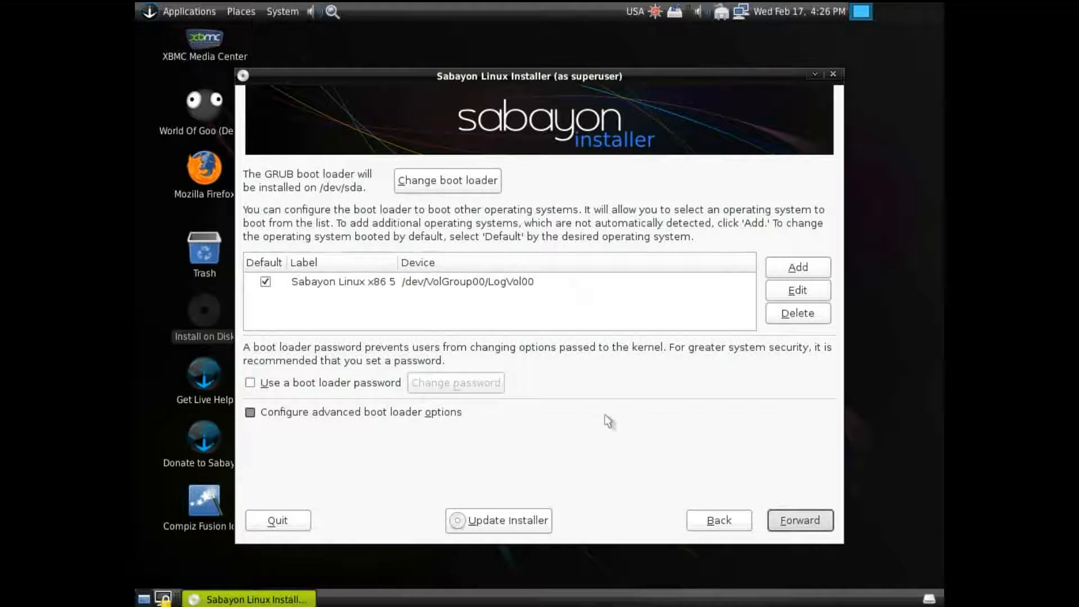
Accept the GRUB boot loader on /dev/sda, the computer name sabayon and the America/New_York time zone
left_click(805, 521)
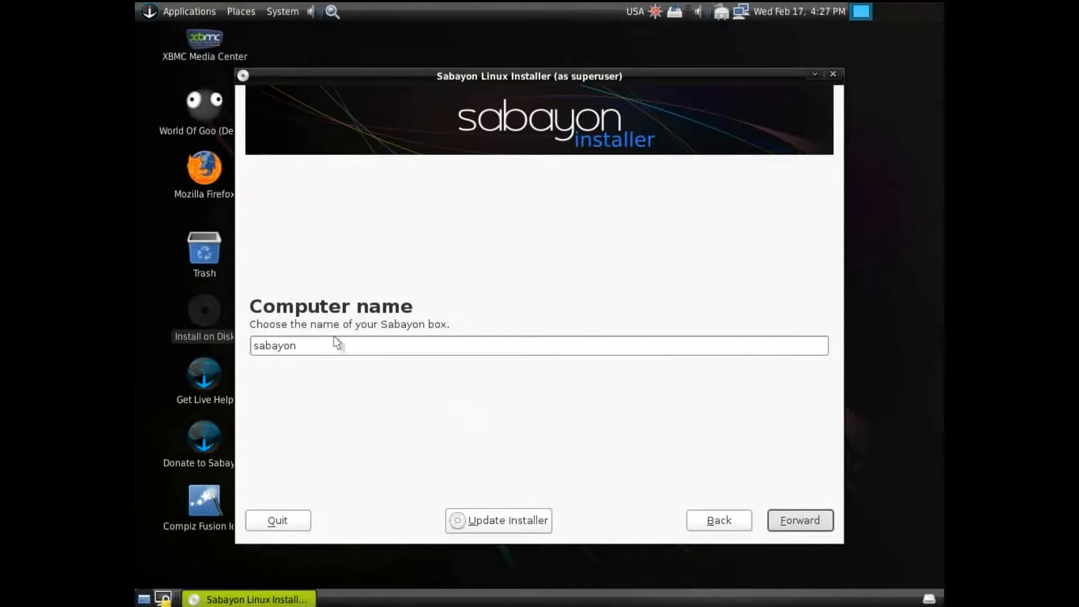
left_click(805, 529)
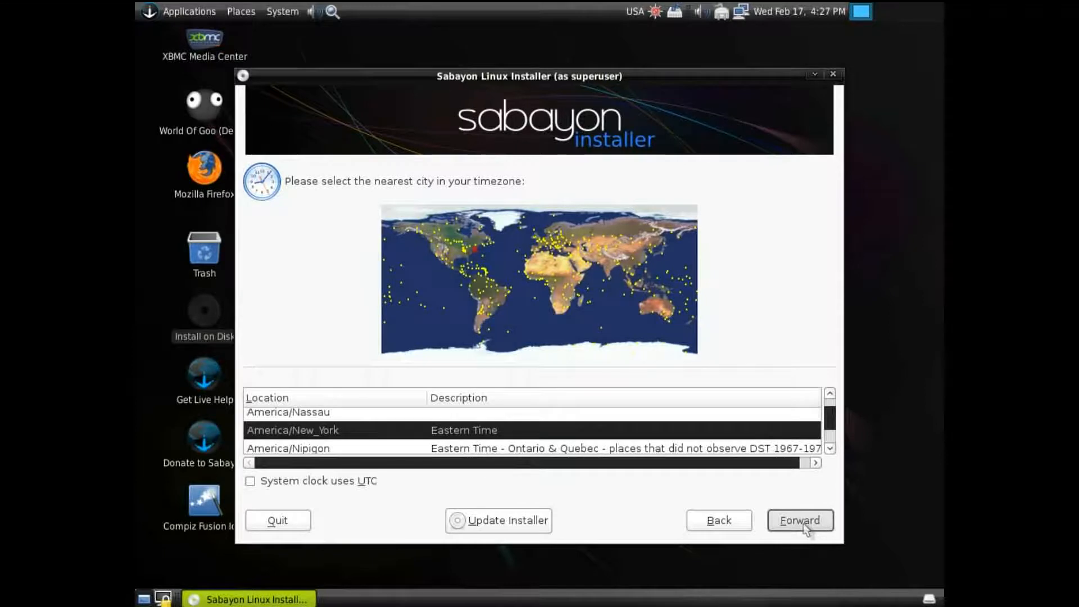
left_click(801, 521)
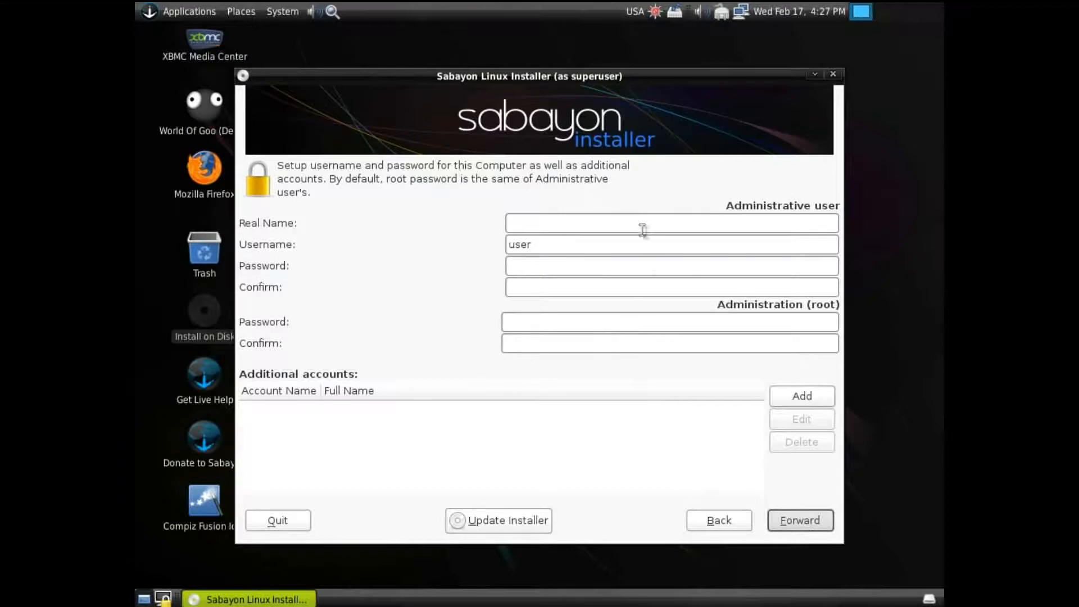
Enter frostbitesystems as the administrative user's real name
left_click(527, 224)
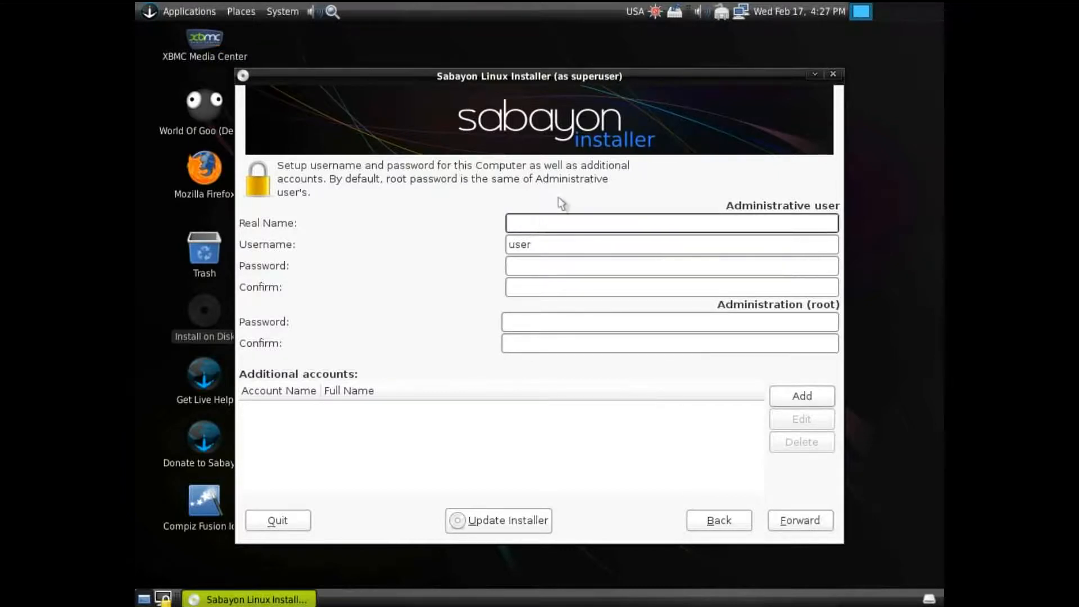
type("frostbitesystems")
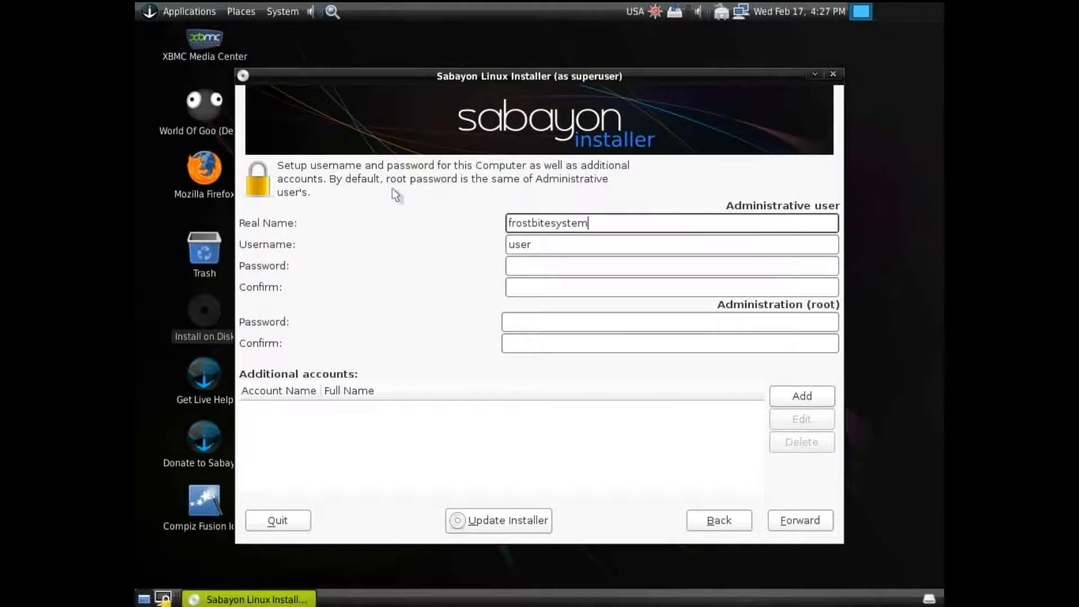
Replace the administrative user's default username with frostbitesystems
left_click(554, 244)
key("BackSpace")
key("BackSpace")
key("BackSpace")
key("BackSpace")
type("fro")
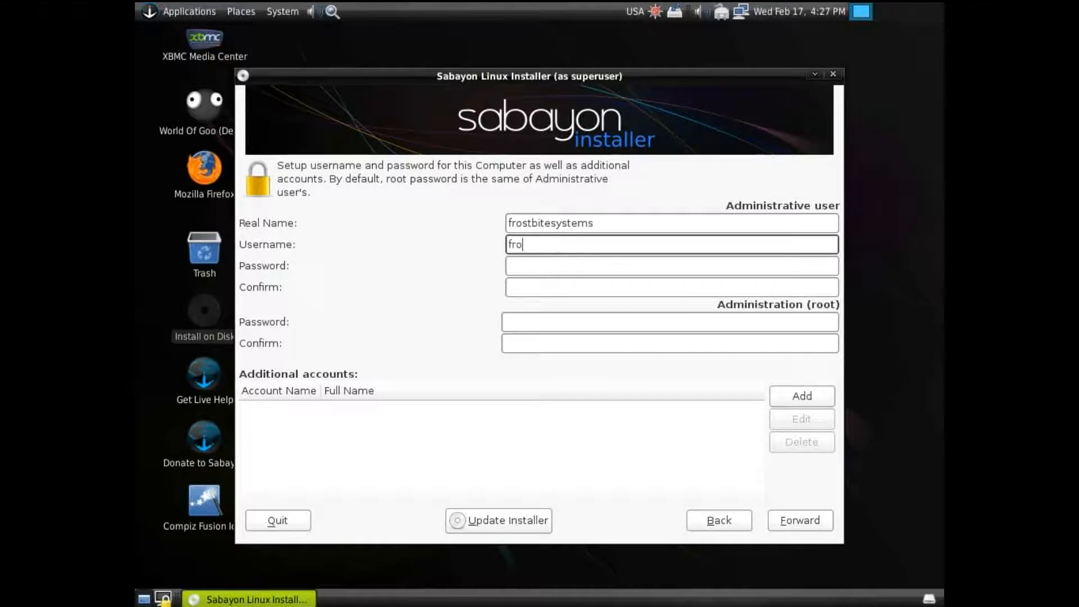
type("stbitesystems")
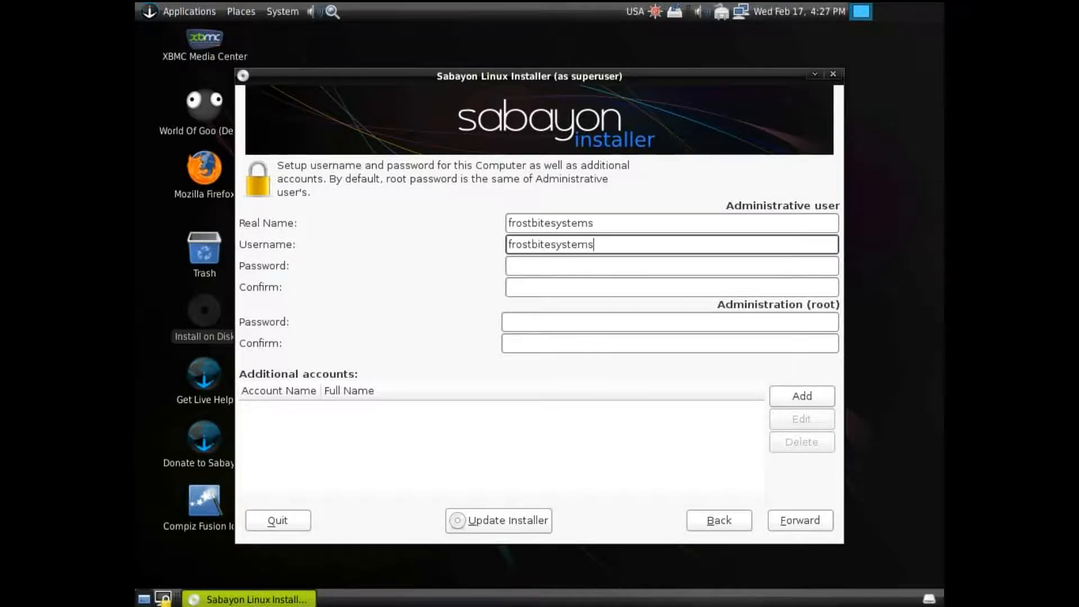
Enter and confirm the administrative user's password, and proceed past the account setup page
left_click(519, 267)
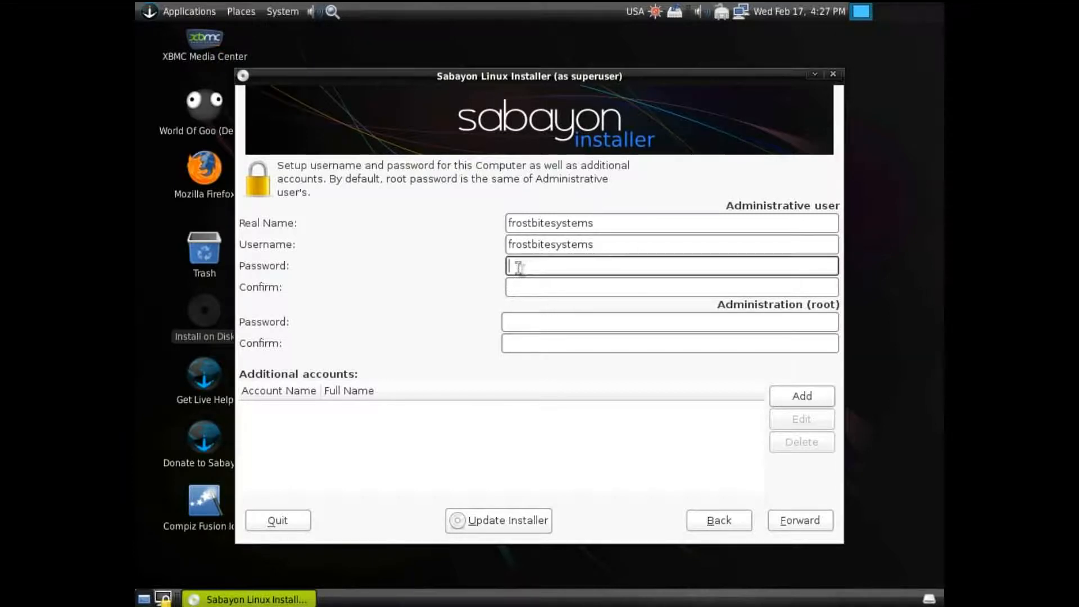
type("******")
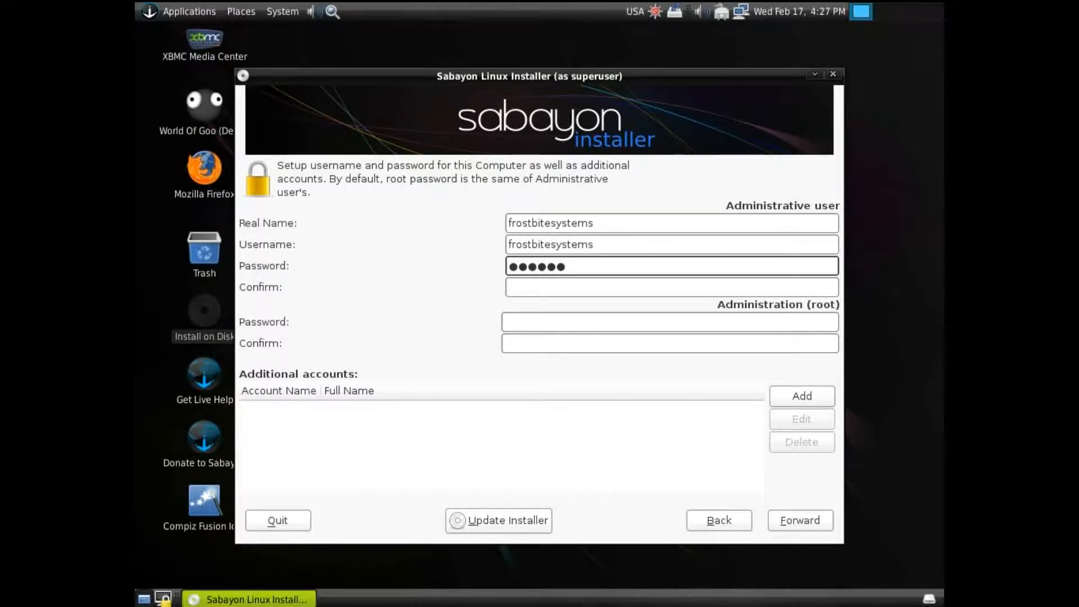
left_click(517, 289)
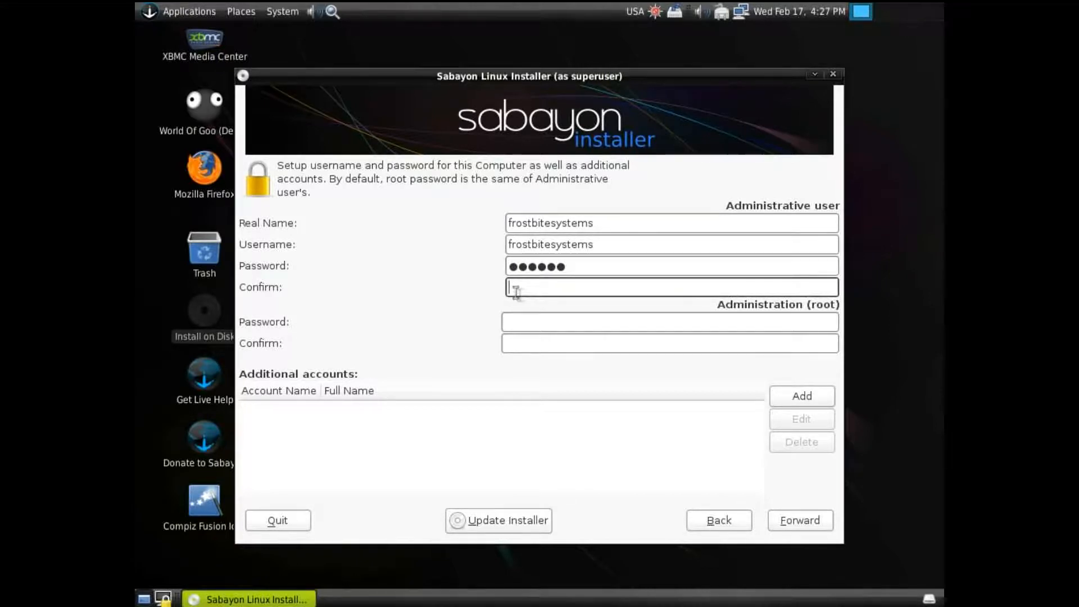
type("******")
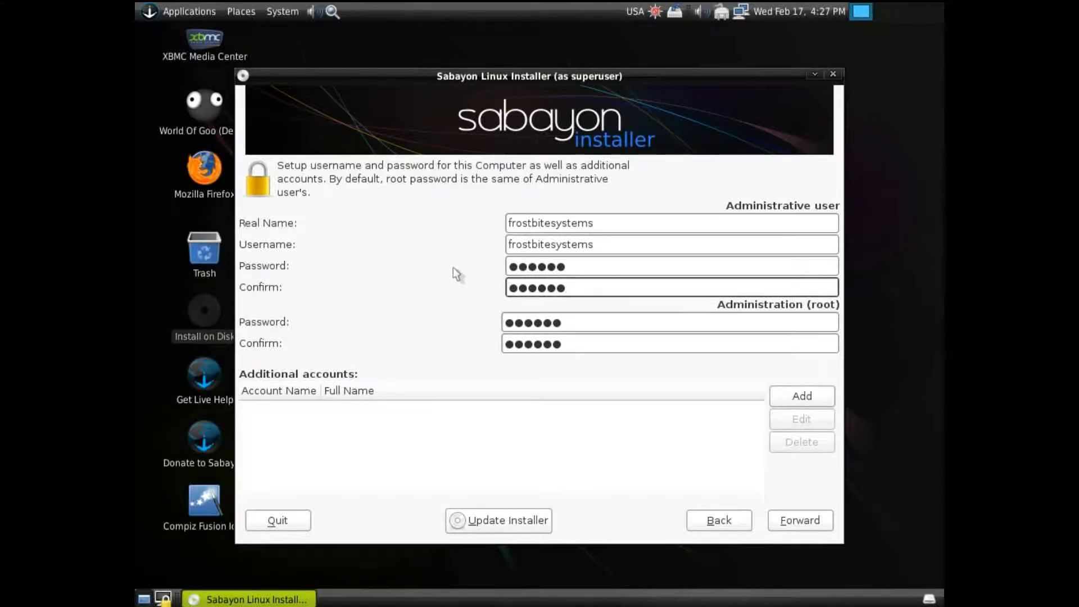
left_click(821, 520)
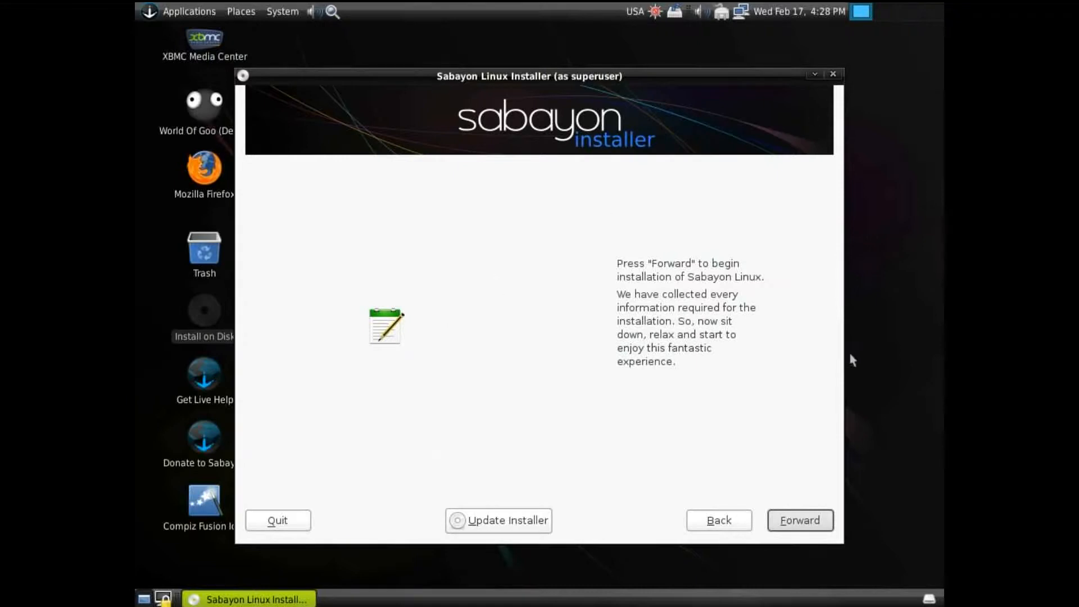
Begin the Sabayon Linux installation and reboot the computer once it completes
left_click(787, 522)
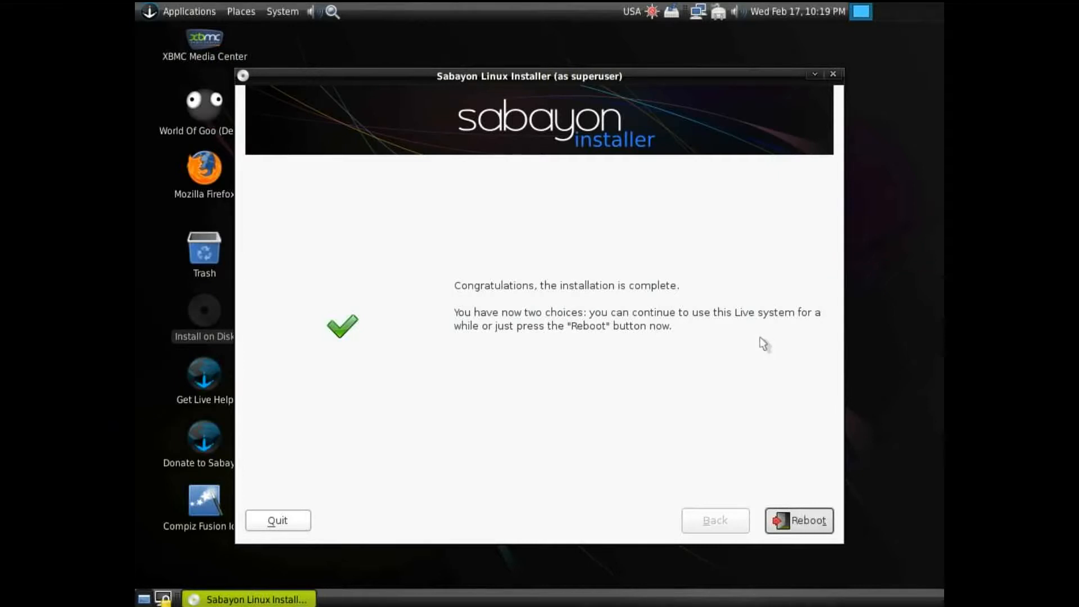
left_click(805, 527)
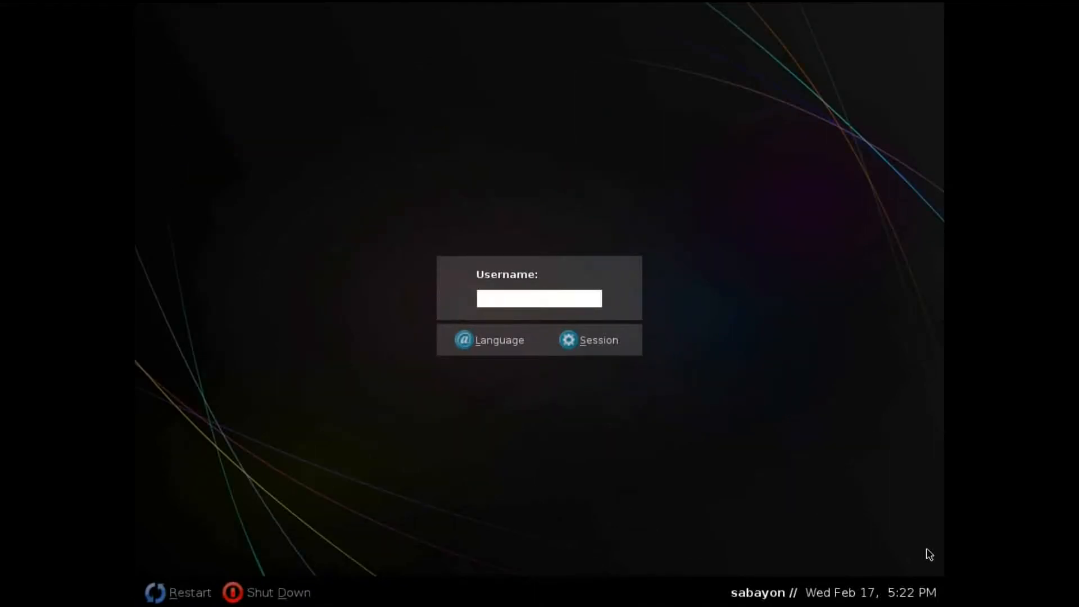
Submit frostbitesystems as the username on the login screen
type("frostbitesystems")
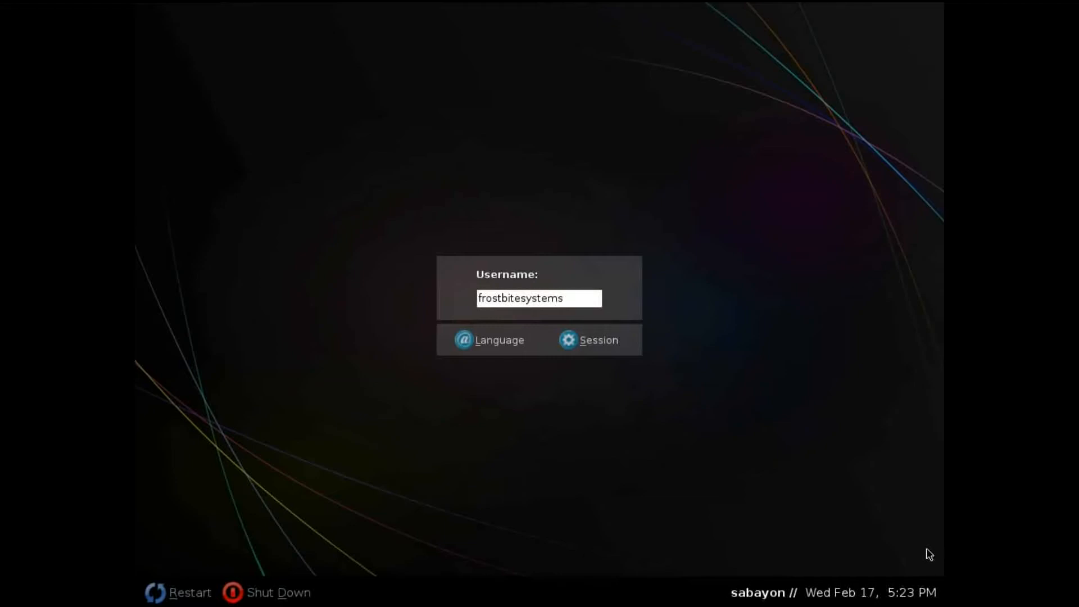
key("Return")
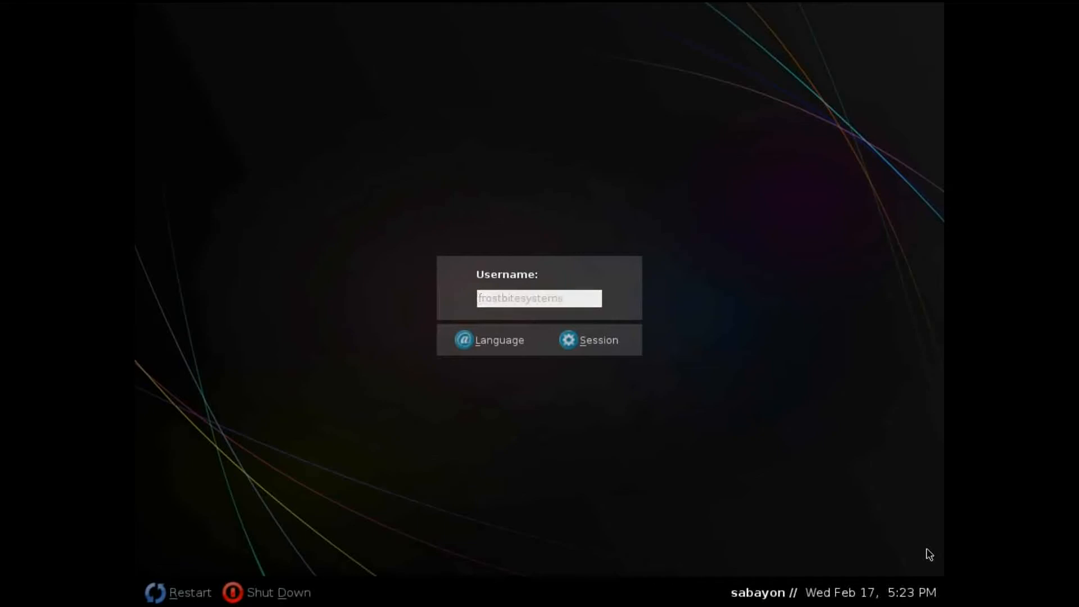
Log in with the account password and make English (USA) the default language for future sessions
type("******")
key("Return")
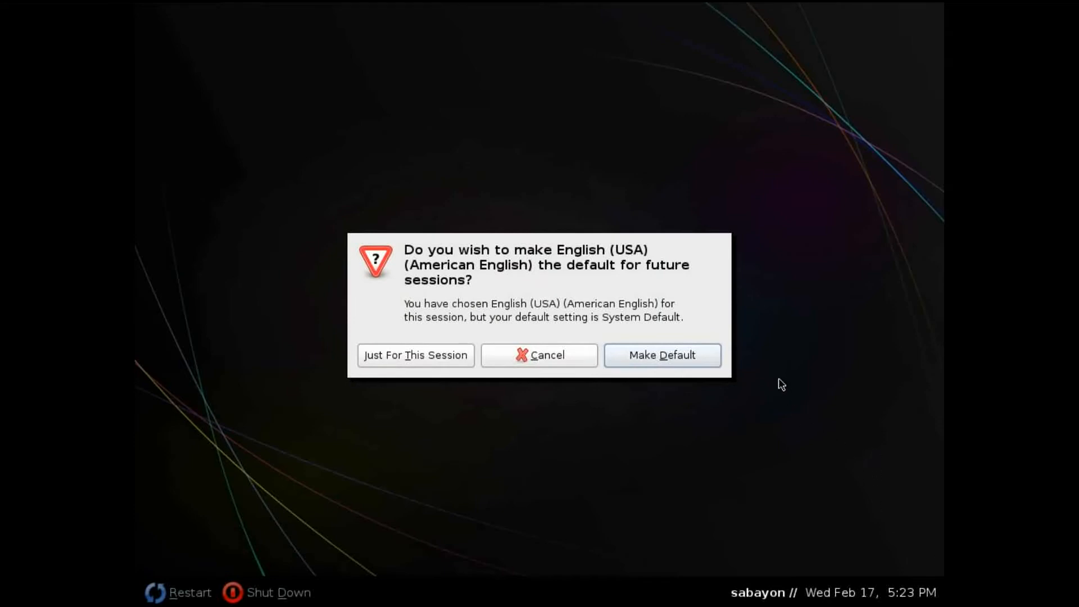
left_click(688, 365)
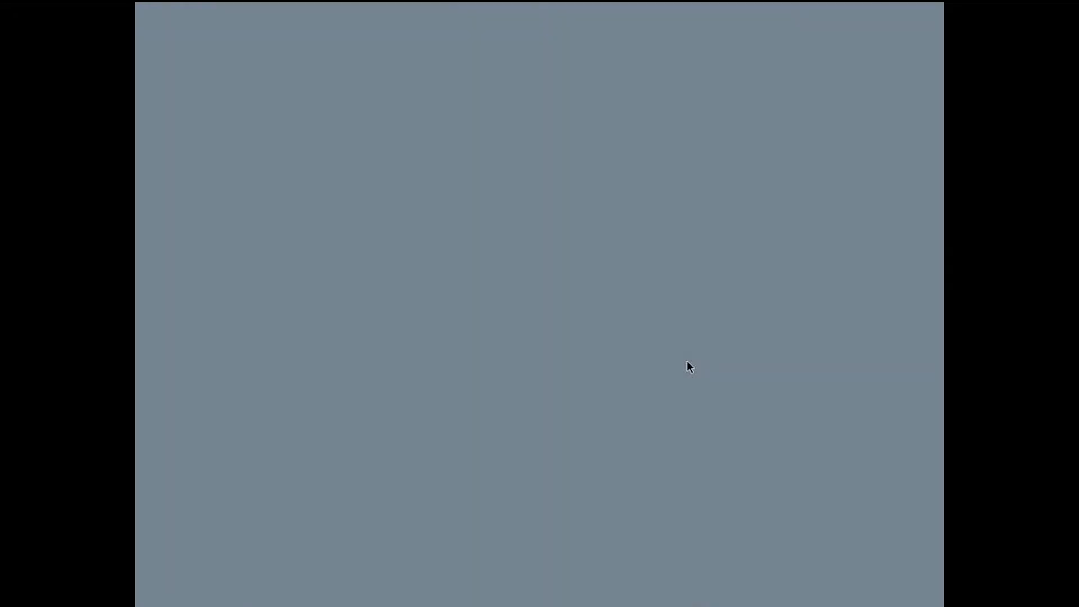